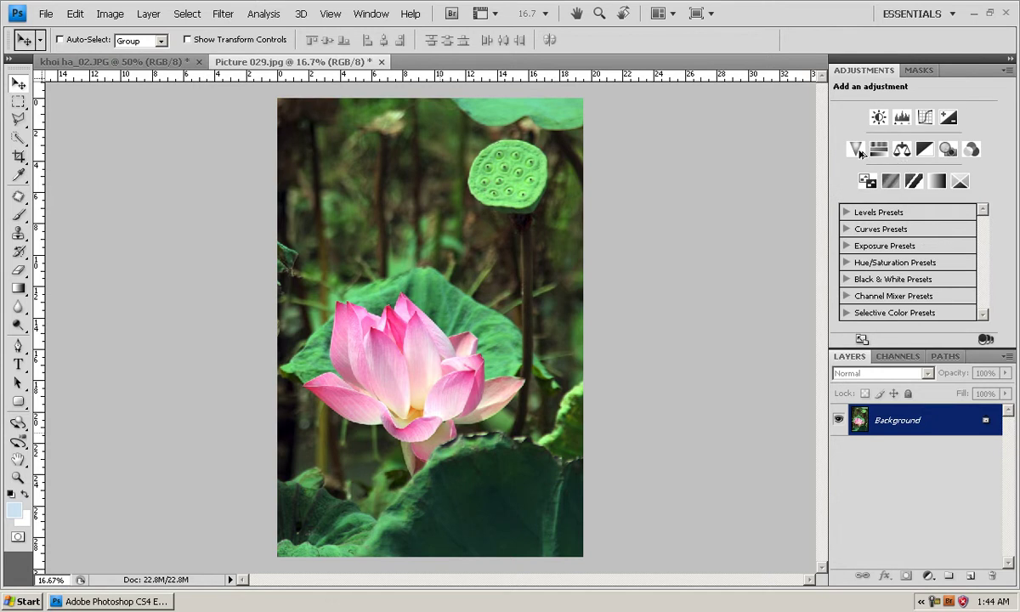
# - Add a Vibrance adjustment layer above Background, delete it, then re-add it from the Adjustments panel
pyautogui.click(927, 576)
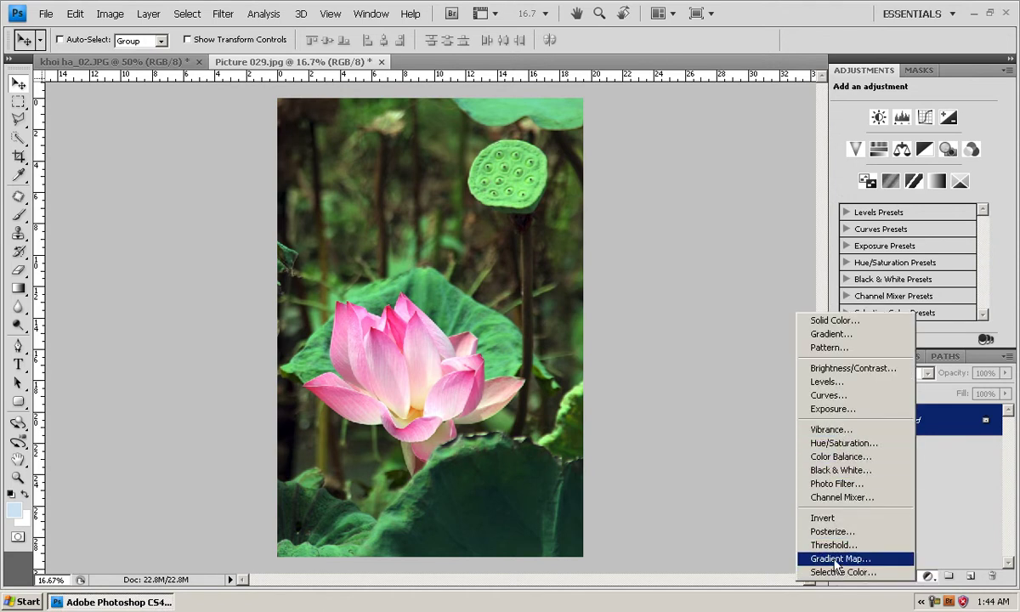
pyautogui.click(828, 431)
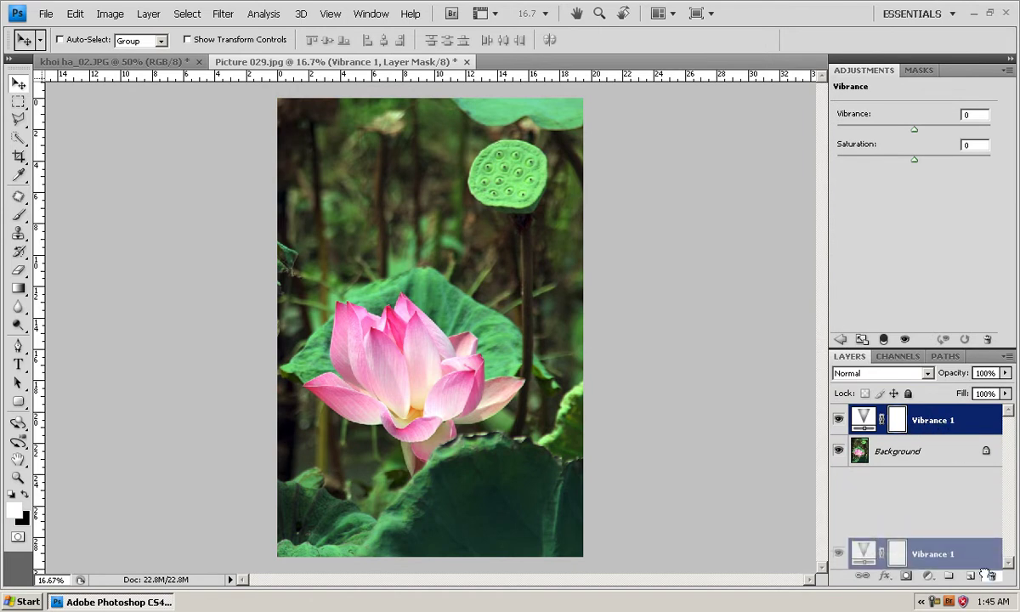
pyautogui.moveTo(930, 423); pyautogui.dragTo(990, 575)
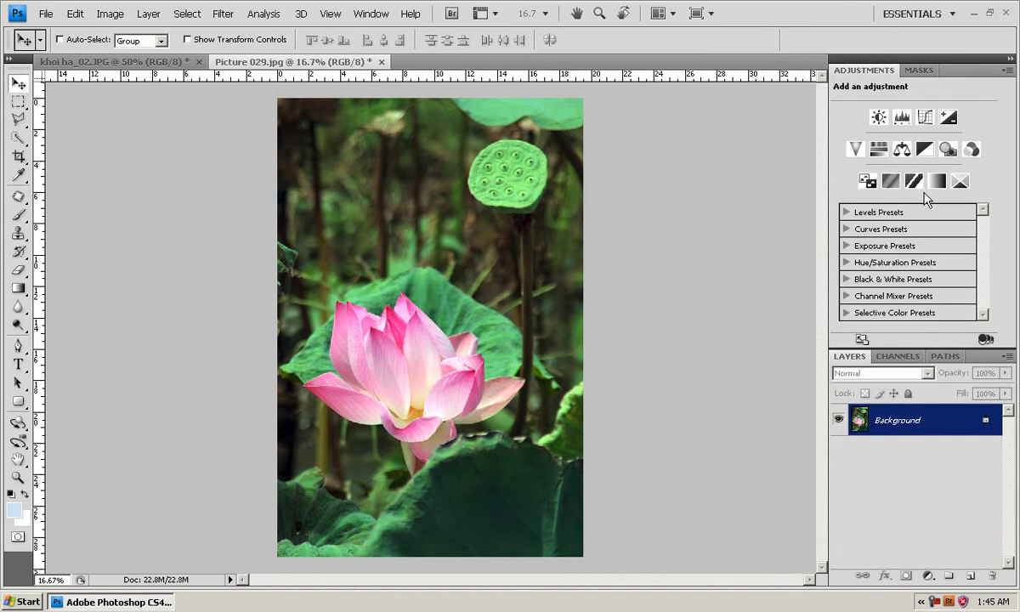
pyautogui.click(852, 151)
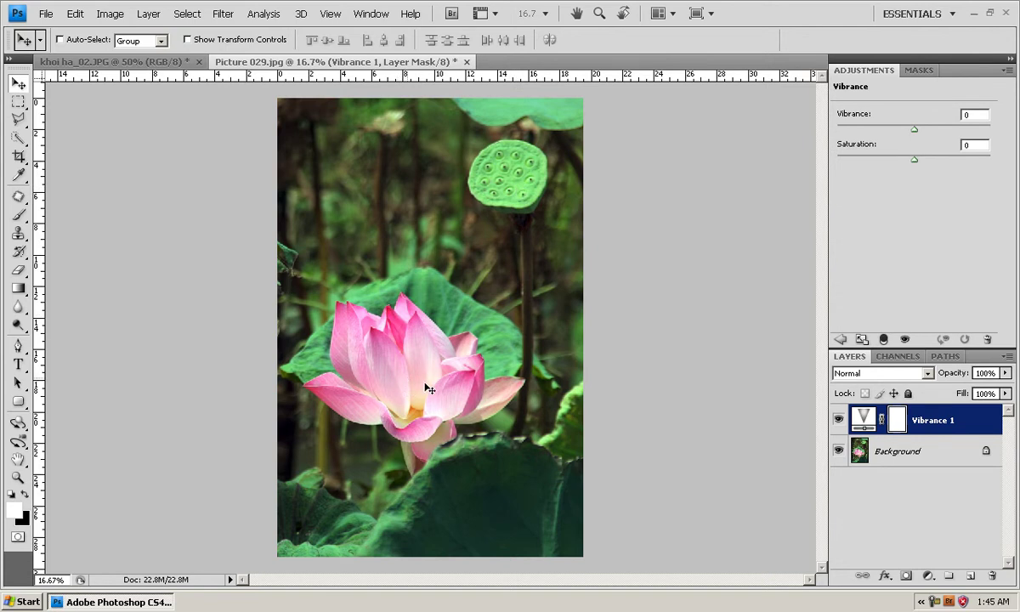
# - Raise Vibrance to +91 and toggle the layer's visibility to compare before and after
pyautogui.moveTo(914, 131)
pyautogui.mouseDown()
pyautogui.moveTo(983, 130)
pyautogui.moveTo(860, 132)
pyautogui.moveTo(964, 132)
pyautogui.mouseUp()
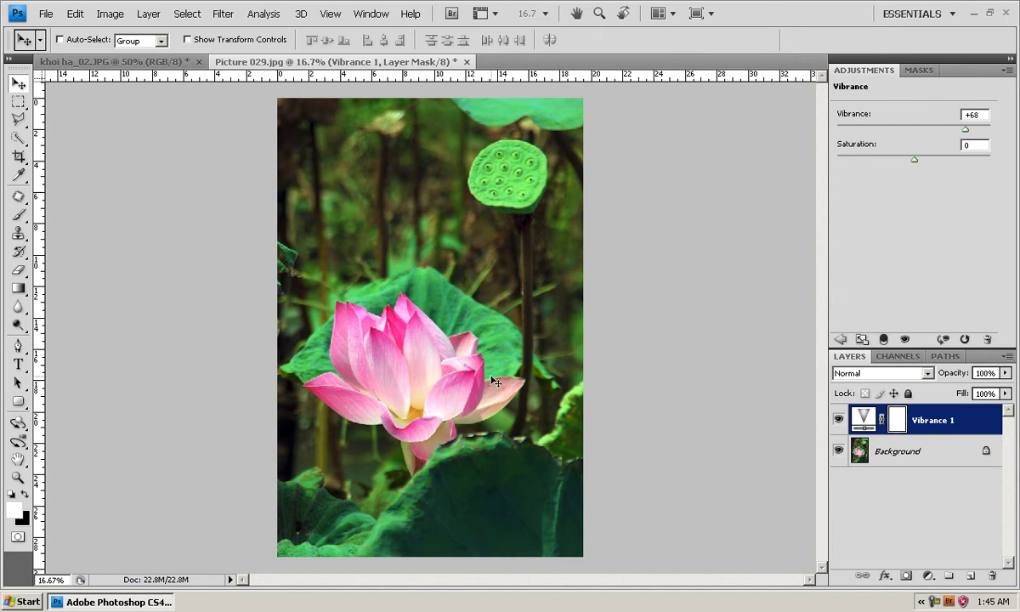
pyautogui.moveTo(965, 129); pyautogui.dragTo(983, 128)
pyautogui.click(838, 420)
pyautogui.click(837, 420)
pyautogui.click(18, 214)
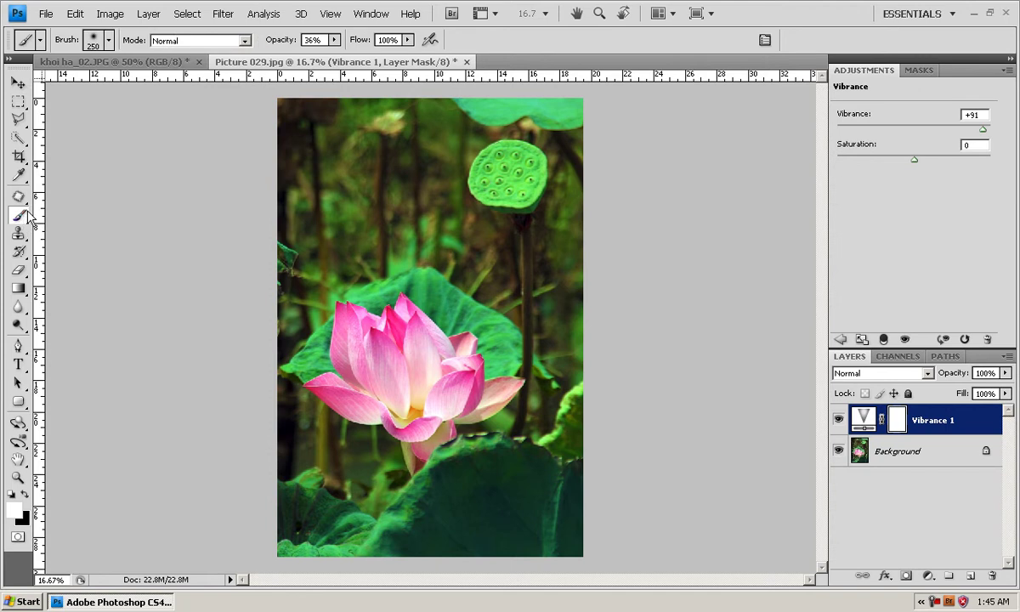
# - With black and a 500 px brush, paint the seed pod and stem off the Vibrance mask
pyautogui.click(25, 493)
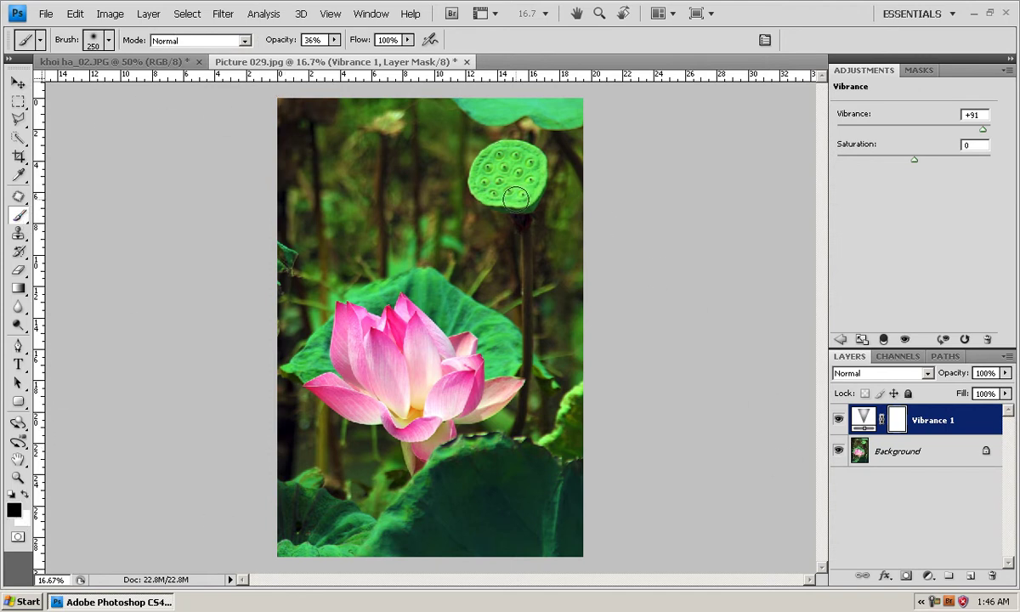
pyautogui.press(']')
pyautogui.press(']')
pyautogui.press(']')
pyautogui.moveTo(520, 180); pyautogui.dragTo(505, 175)
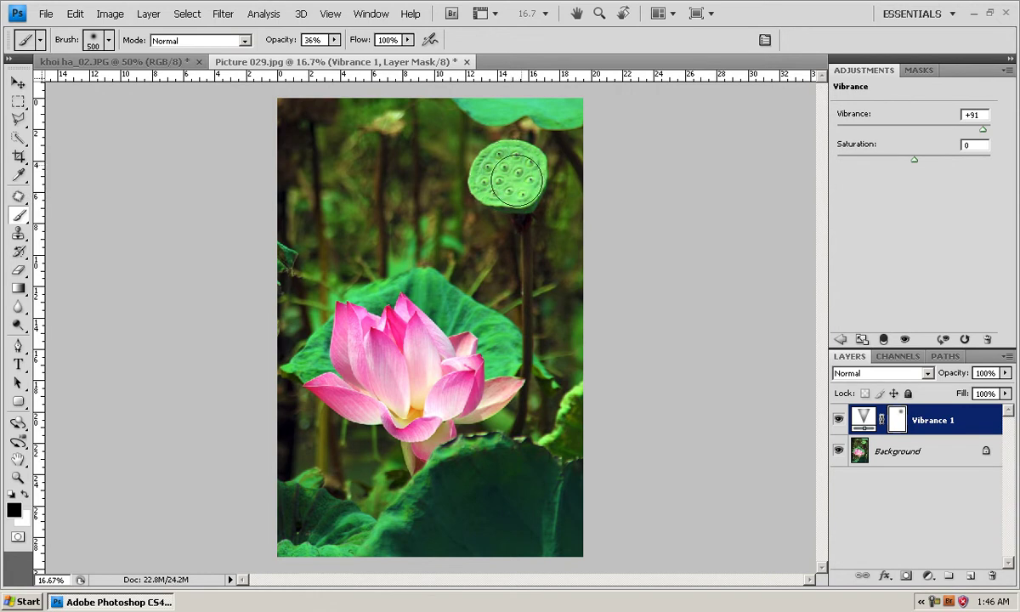
pyautogui.moveTo(504, 281)
pyautogui.mouseDown()
pyautogui.moveTo(331, 276)
pyautogui.moveTo(535, 462)
pyautogui.mouseUp()
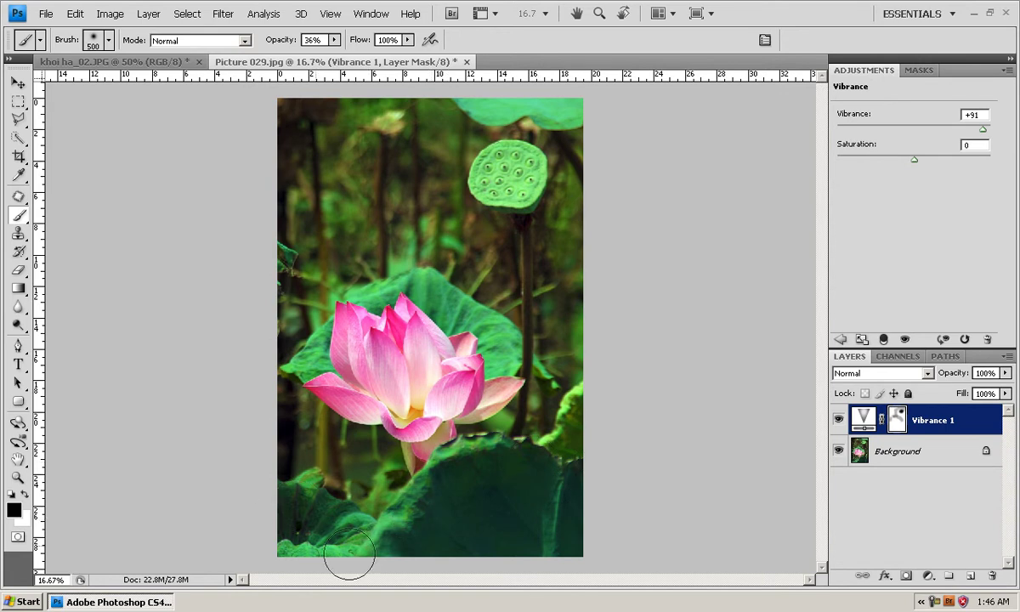
# - Compare the masked effect, then delete the Vibrance 1 layer
pyautogui.click(838, 419)
pyautogui.click(839, 419)
pyautogui.moveTo(892, 422)
pyautogui.mouseDown()
pyautogui.moveTo(978, 510)
pyautogui.moveTo(991, 575)
pyautogui.mouseUp()
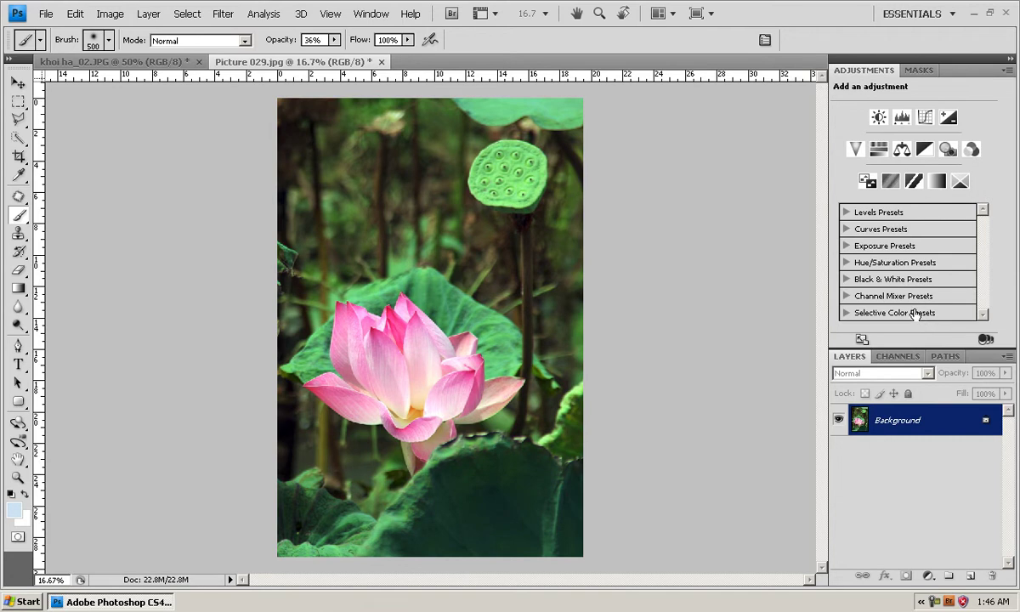
# - Add a Channel Mixer 1 layer above Background, deleting the accidental Channel Mixer 2 copy
pyautogui.click(927, 576)
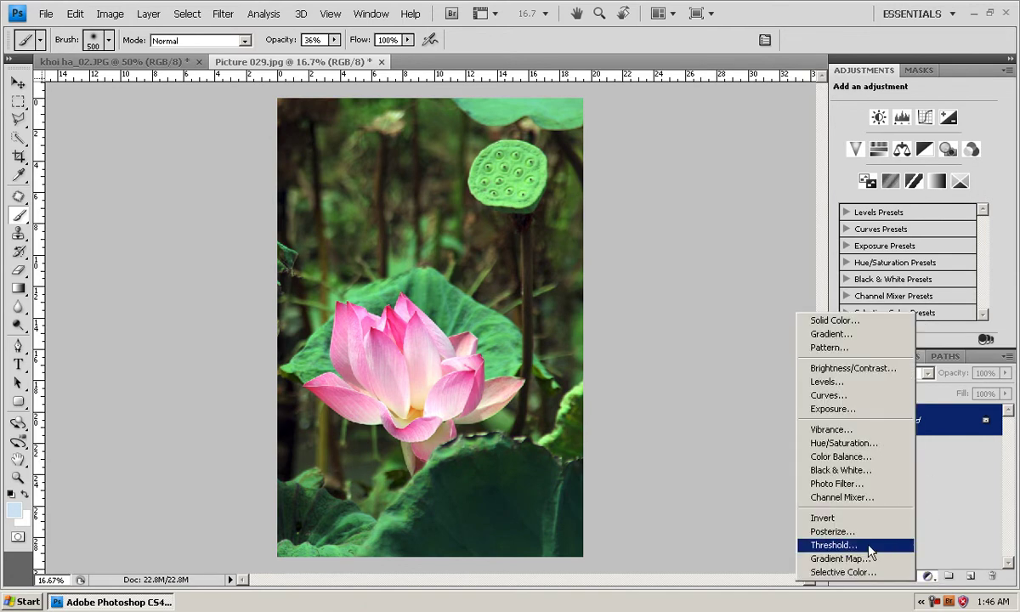
pyautogui.click(857, 497)
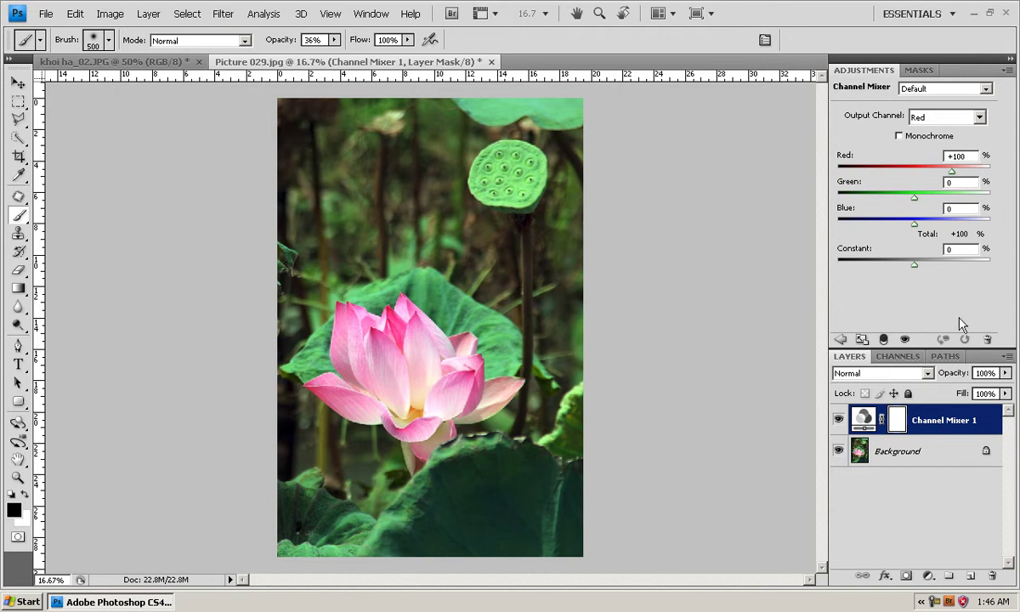
pyautogui.click(861, 339)
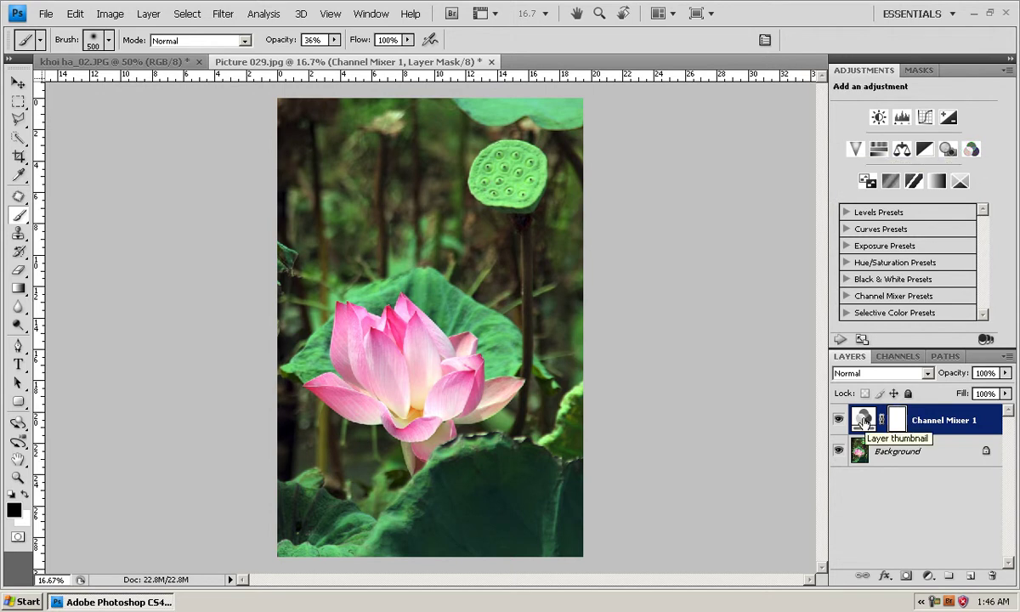
pyautogui.click(971, 150)
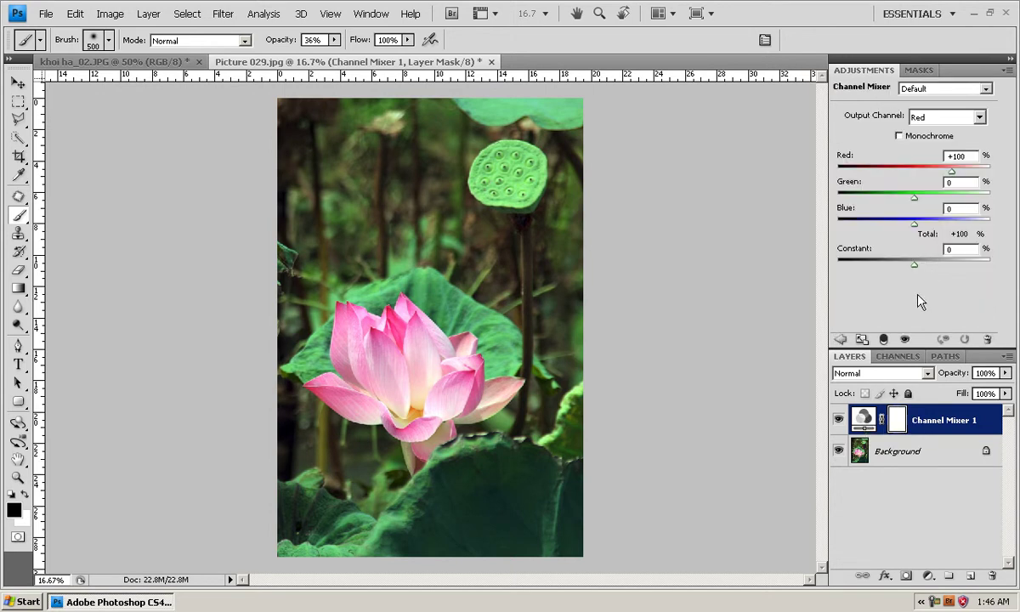
pyautogui.moveTo(943, 420); pyautogui.dragTo(991, 576)
pyautogui.click(840, 340)
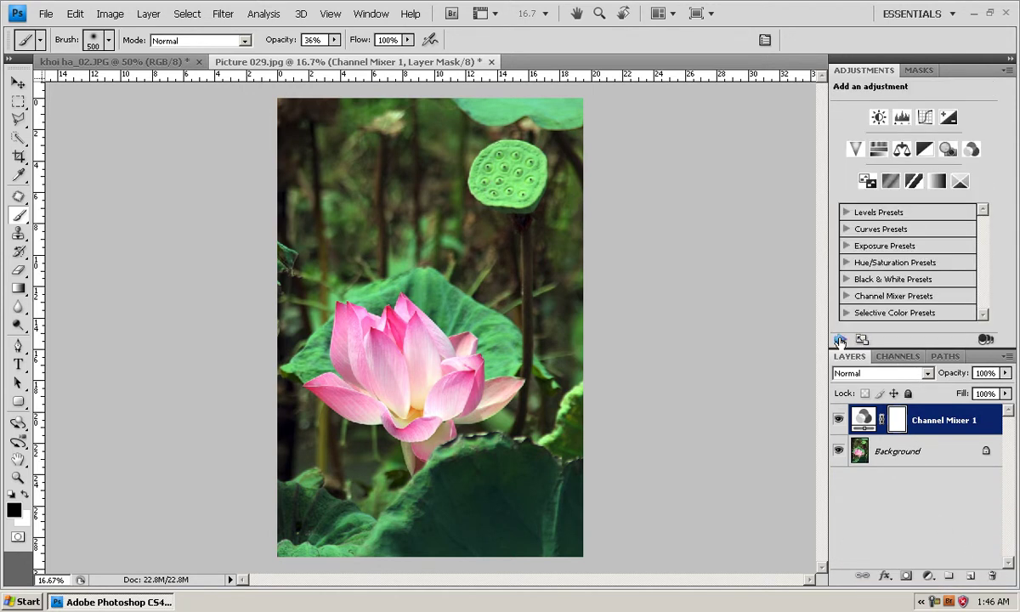
pyautogui.click(839, 340)
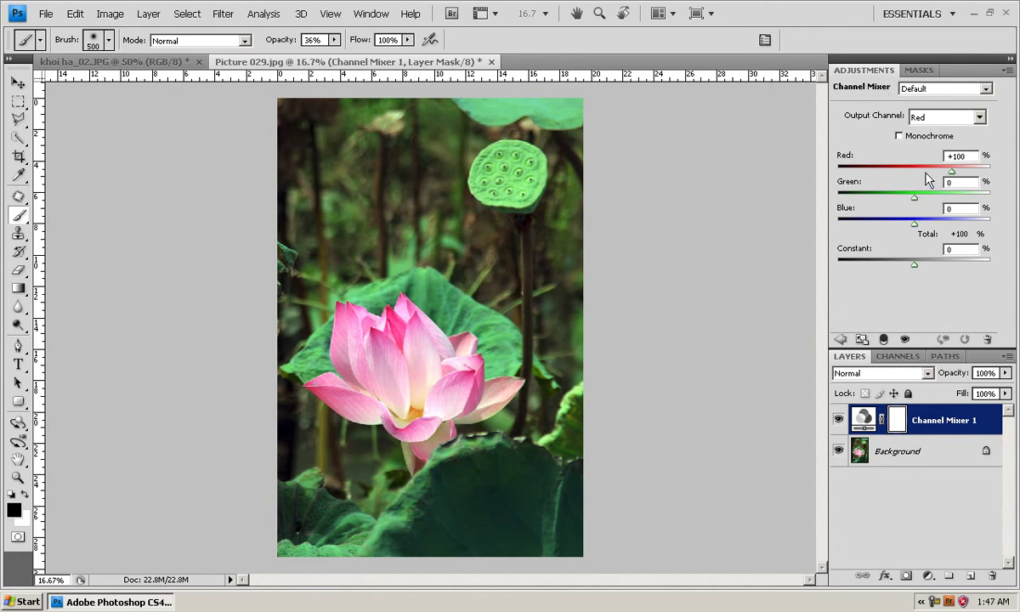
# - Toggle Monochrome, then cycle the output channel through Green and Blue back to Red
pyautogui.click(898, 136)
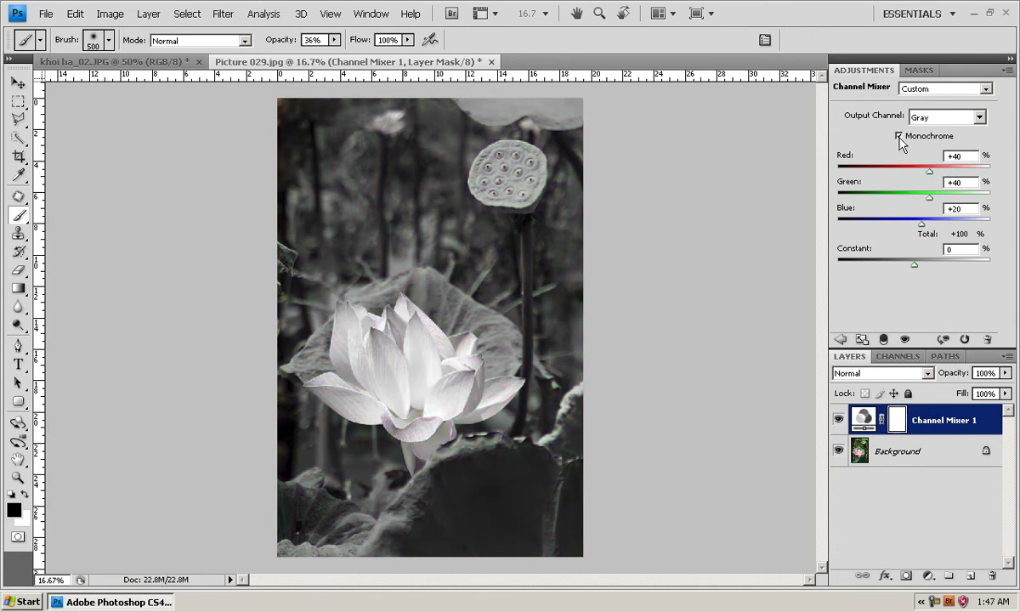
pyautogui.click(899, 136)
pyautogui.click(935, 117)
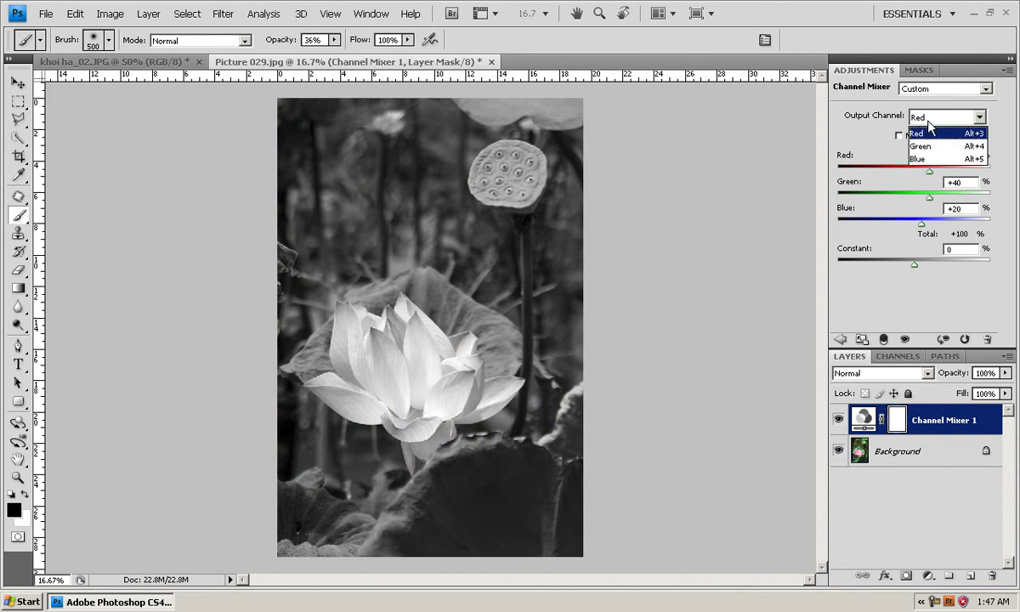
pyautogui.click(926, 148)
pyautogui.click(930, 117)
pyautogui.click(921, 158)
pyautogui.click(924, 117)
pyautogui.click(922, 138)
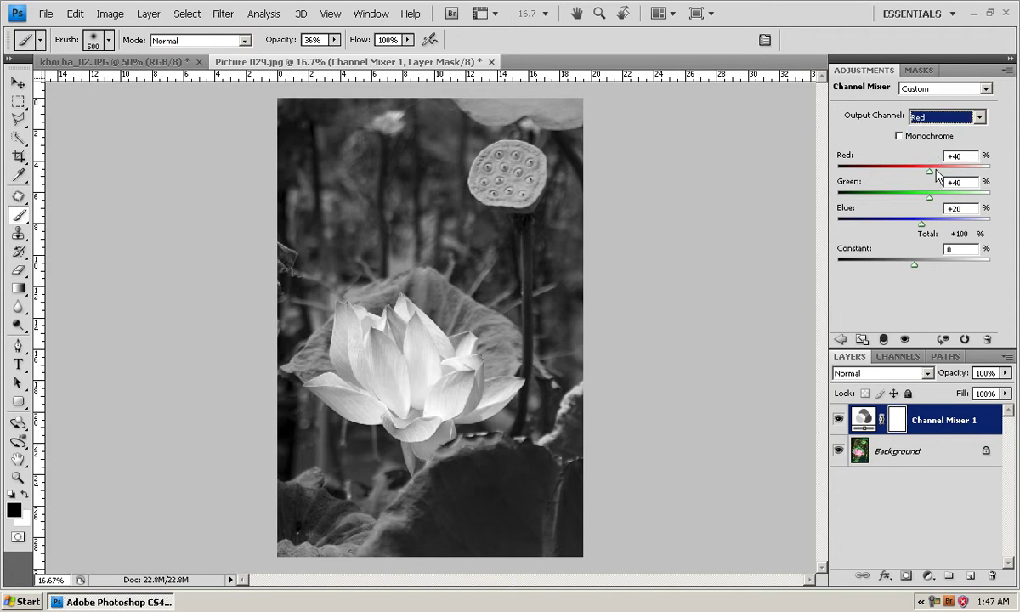
# - Drag the Red output's Red slider down and up, then delete Channel Mixer 1
pyautogui.moveTo(928, 169)
pyautogui.mouseDown()
pyautogui.moveTo(894, 174)
pyautogui.moveTo(950, 176)
pyautogui.mouseUp()
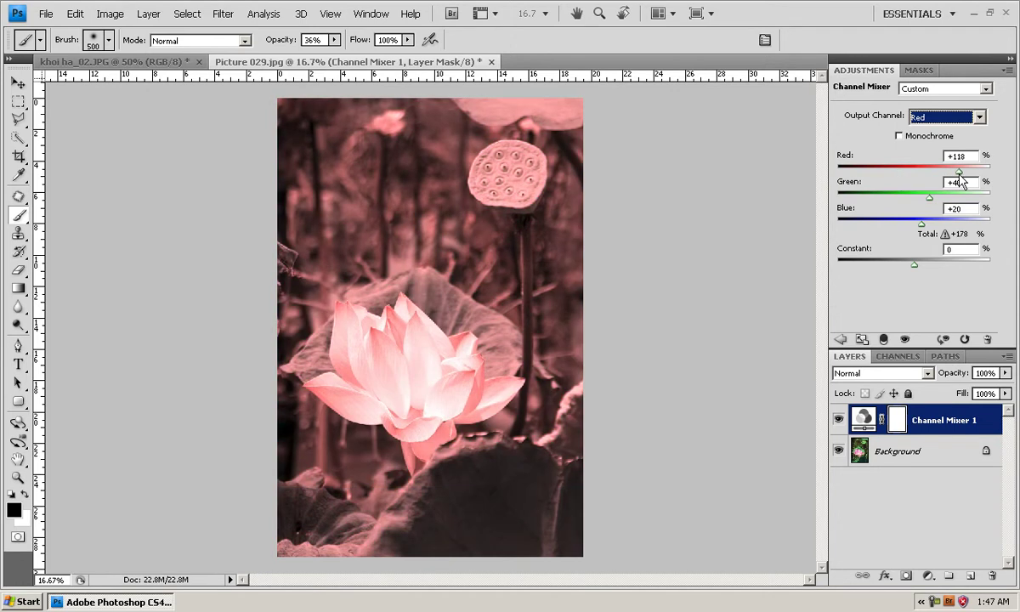
pyautogui.moveTo(947, 179); pyautogui.dragTo(952, 176)
pyautogui.click(928, 117)
pyautogui.click(868, 129)
pyautogui.moveTo(879, 420); pyautogui.dragTo(991, 575)
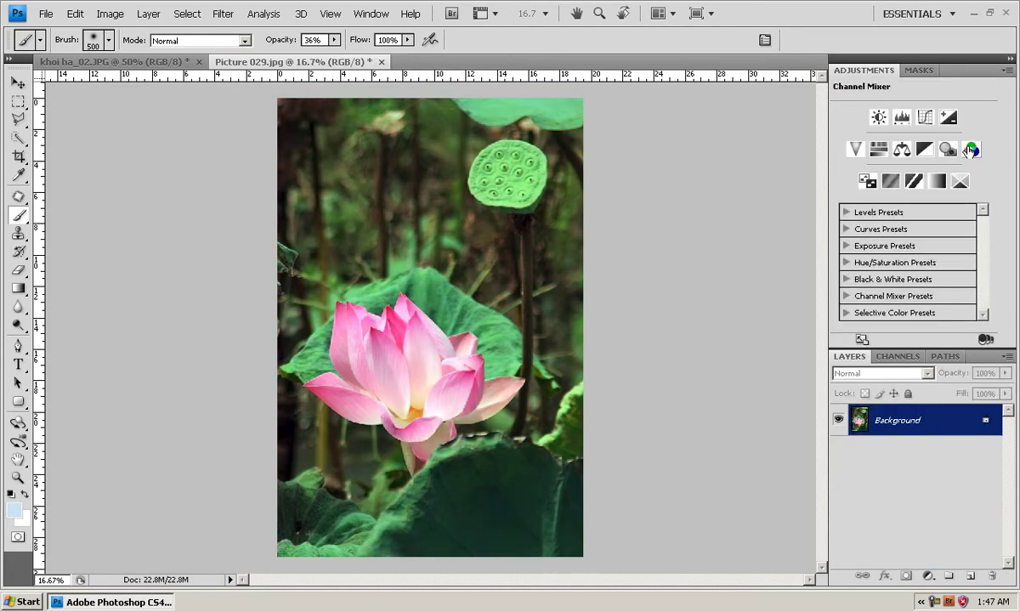
# - Add a new Channel Mixer layer with Red output at Red -152, Green +5, Blue +5, Constant +16
pyautogui.click(908, 146)
pyautogui.moveTo(951, 171)
pyautogui.mouseDown()
pyautogui.moveTo(940, 180)
pyautogui.moveTo(971, 171)
pyautogui.moveTo(845, 176)
pyautogui.moveTo(895, 178)
pyautogui.moveTo(858, 176)
pyautogui.mouseUp()
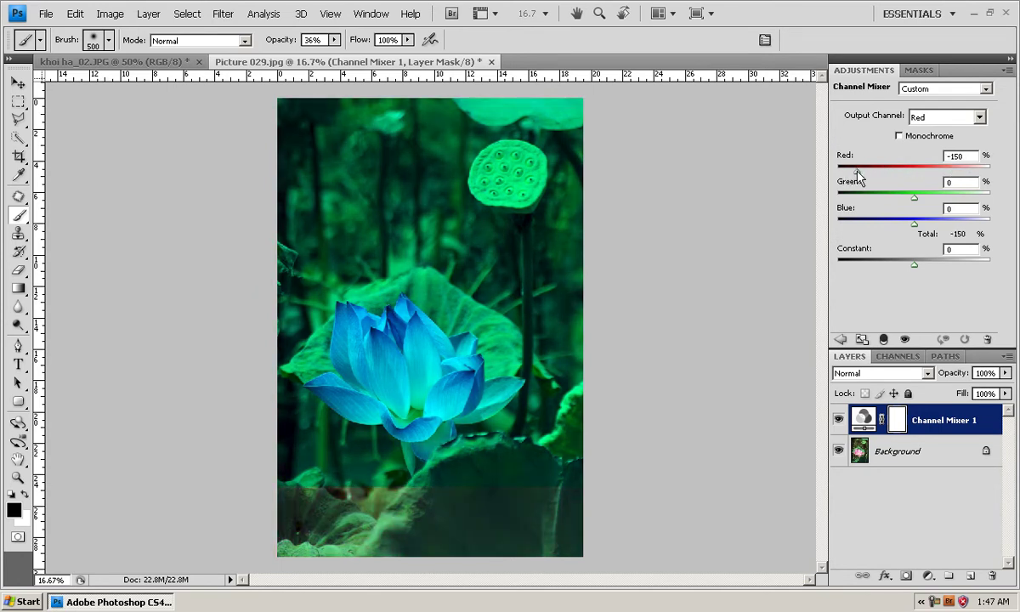
pyautogui.moveTo(916, 198)
pyautogui.mouseDown()
pyautogui.moveTo(936, 200)
pyautogui.moveTo(846, 202)
pyautogui.moveTo(918, 208)
pyautogui.moveTo(854, 224)
pyautogui.moveTo(912, 223)
pyautogui.mouseUp()
pyautogui.moveTo(912, 268)
pyautogui.mouseDown()
pyautogui.moveTo(876, 268)
pyautogui.moveTo(922, 270)
pyautogui.mouseUp()
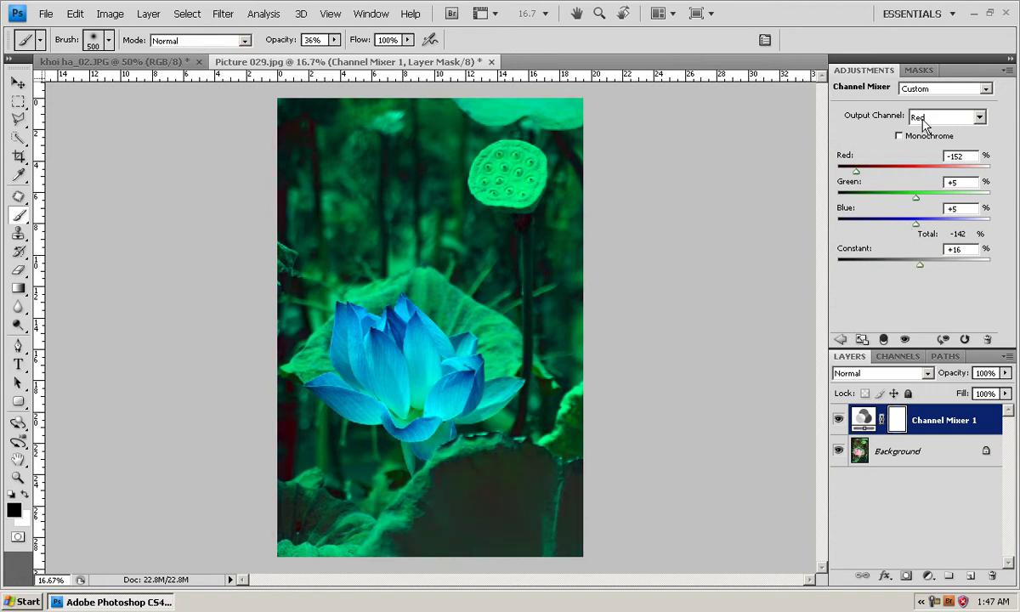
# - In the Green output channel, set the Green amount to +106
pyautogui.click(945, 116)
pyautogui.click(926, 144)
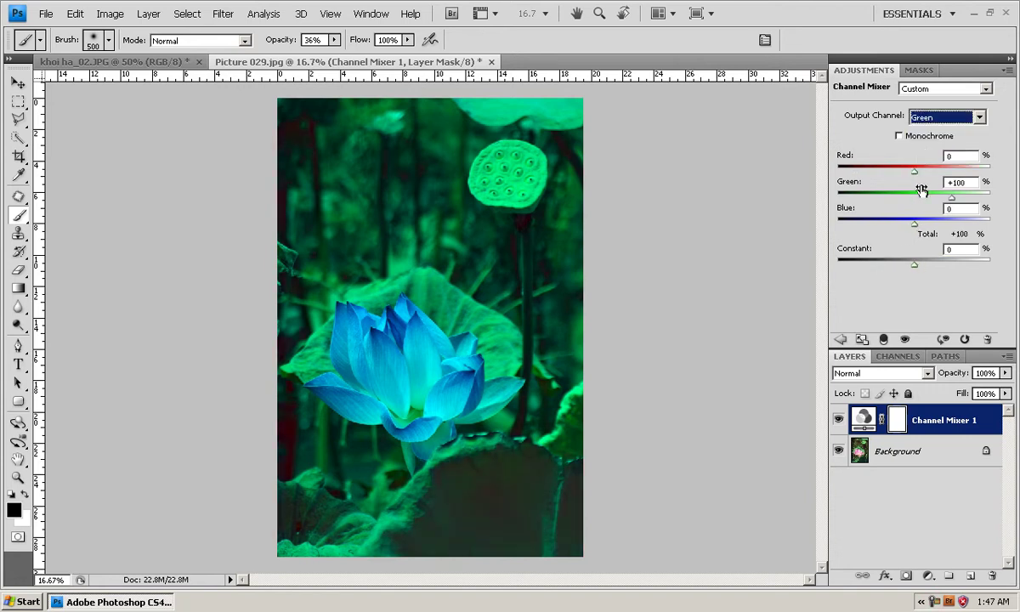
pyautogui.moveTo(951, 197)
pyautogui.mouseDown()
pyautogui.moveTo(888, 197)
pyautogui.moveTo(956, 199)
pyautogui.mouseUp()
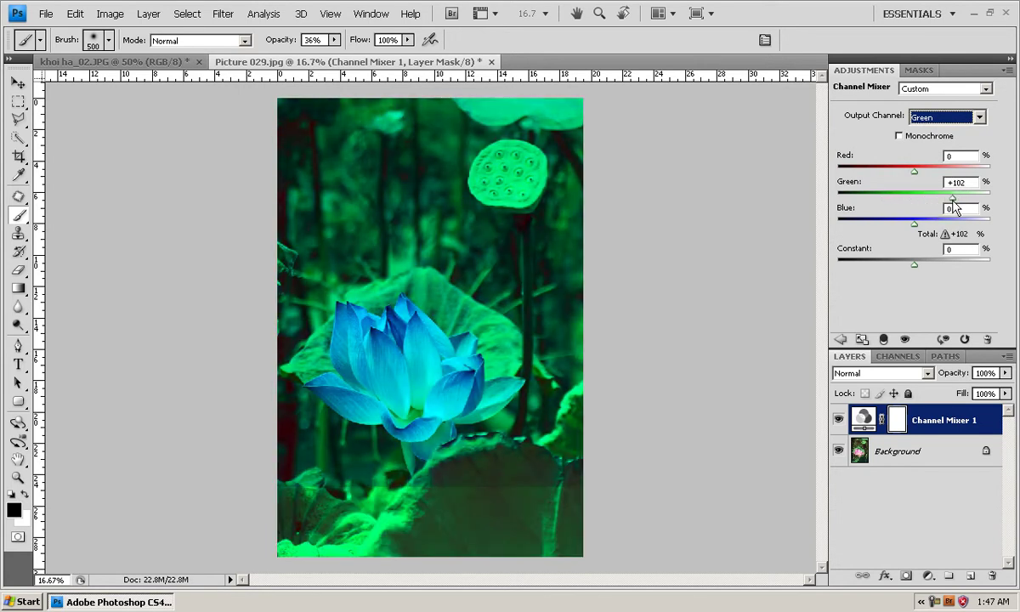
pyautogui.moveTo(955, 197); pyautogui.dragTo(914, 172)
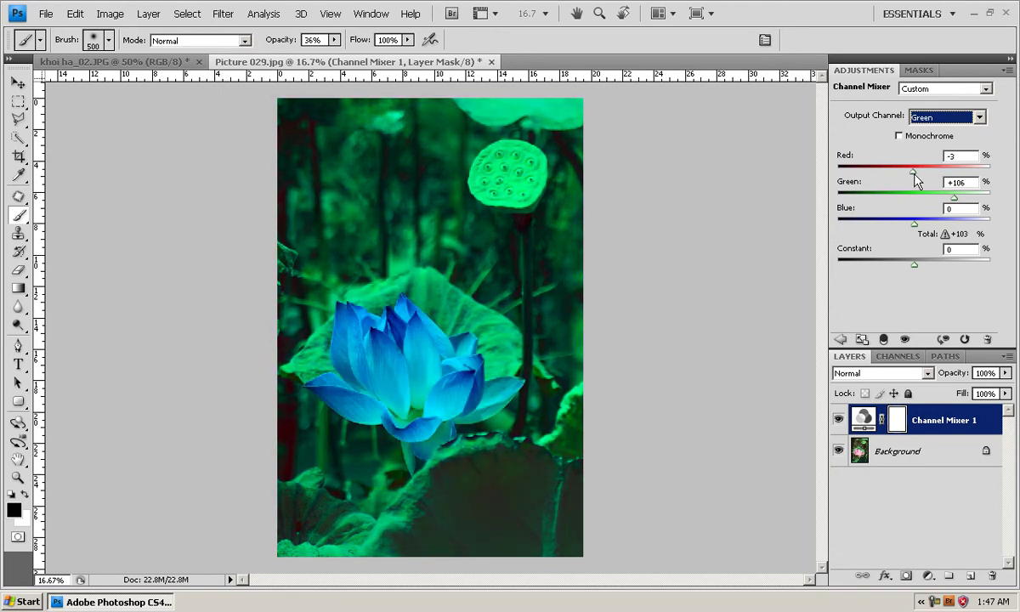
# - In the Blue output channel, raise Blue to +143 and lower Green to -12
pyautogui.click(926, 119)
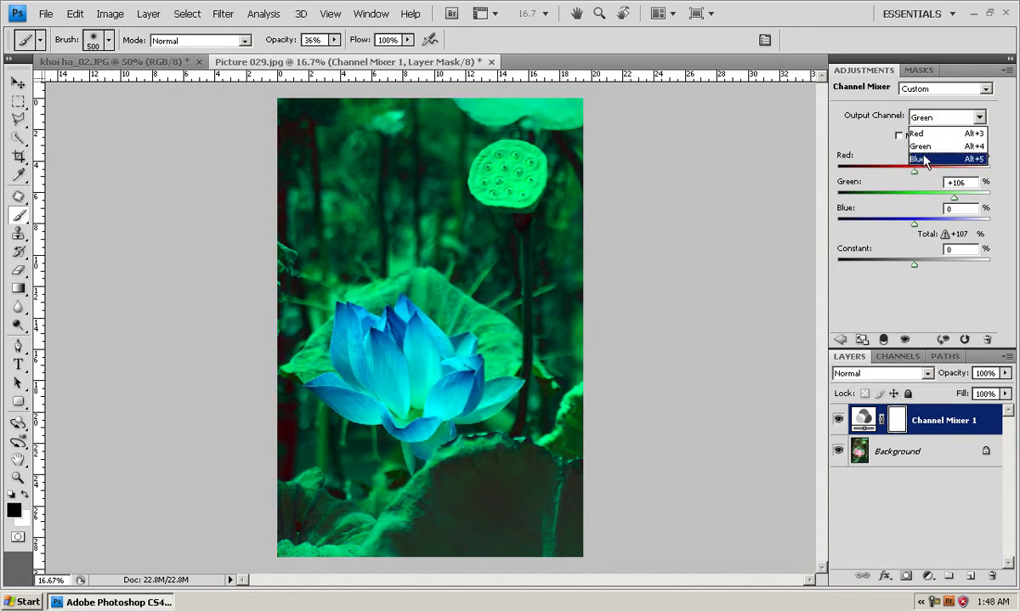
pyautogui.click(918, 159)
pyautogui.click(897, 225)
pyautogui.moveTo(898, 224); pyautogui.dragTo(968, 224)
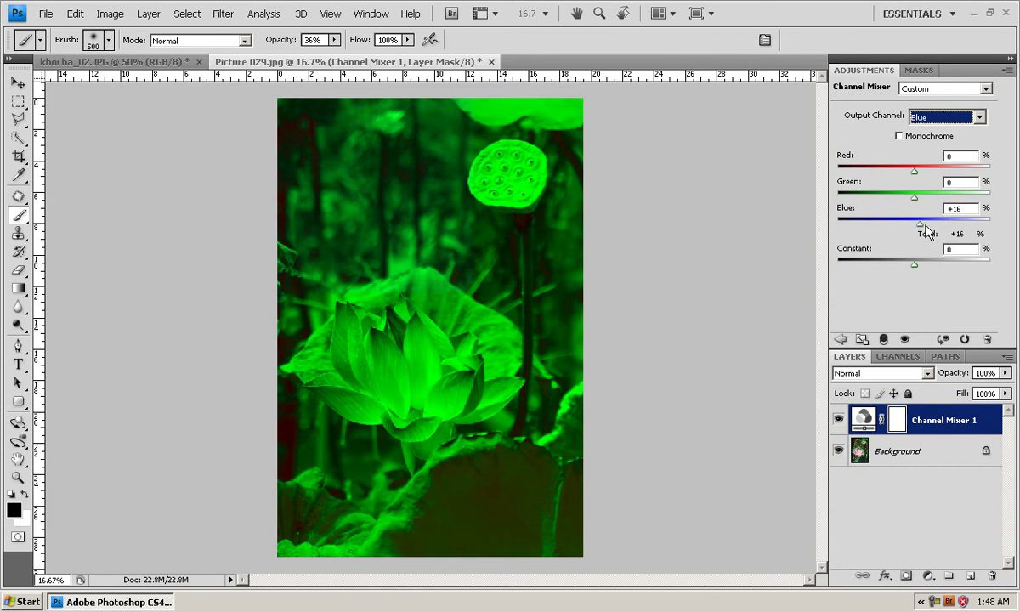
pyautogui.moveTo(914, 198); pyautogui.dragTo(904, 171)
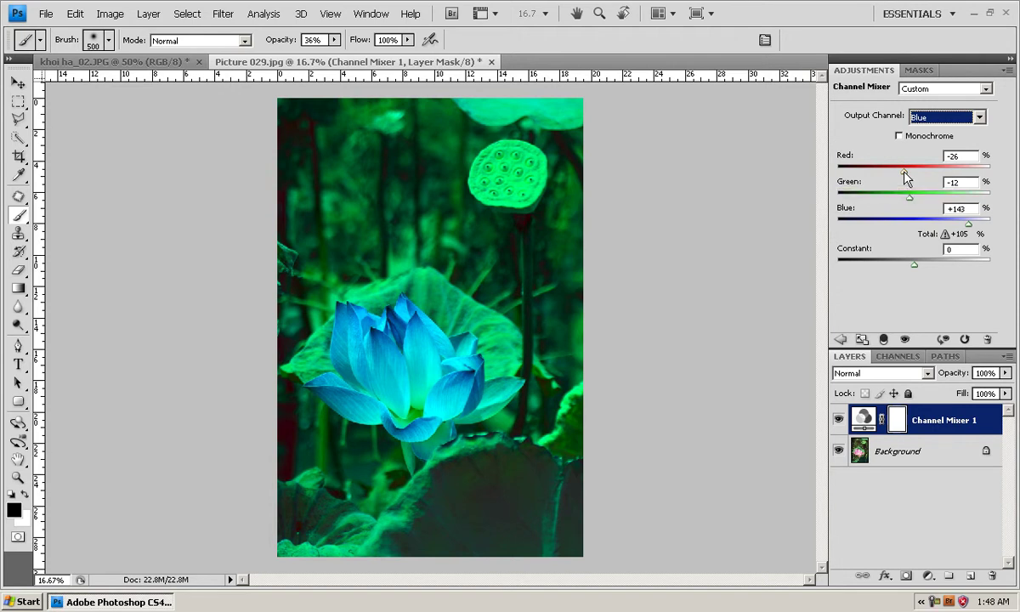
# - Lower Red, then turn on Monochrome for a Red +40, Green +40, Blue +20 grey mix
pyautogui.moveTo(904, 171)
pyautogui.mouseDown()
pyautogui.moveTo(828, 179)
pyautogui.moveTo(988, 184)
pyautogui.moveTo(911, 183)
pyautogui.mouseUp()
pyautogui.click(898, 135)
pyautogui.moveTo(927, 170); pyautogui.dragTo(921, 177)
# - Turn Monochrome off and delete the Channel Mixer 1 layer to restore the colour photo
pyautogui.click(901, 136)
pyautogui.click(904, 138)
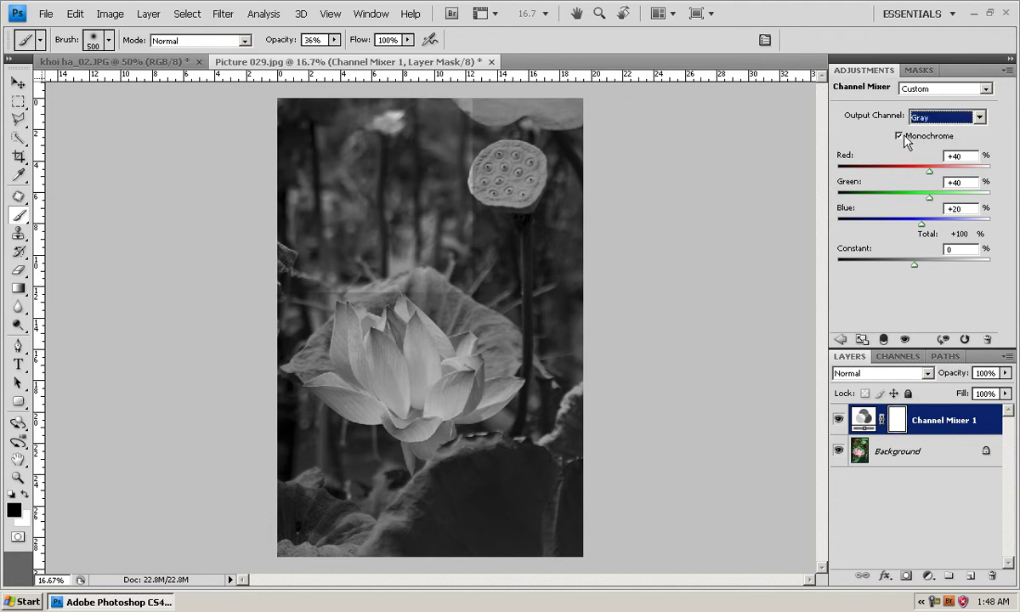
pyautogui.click(903, 137)
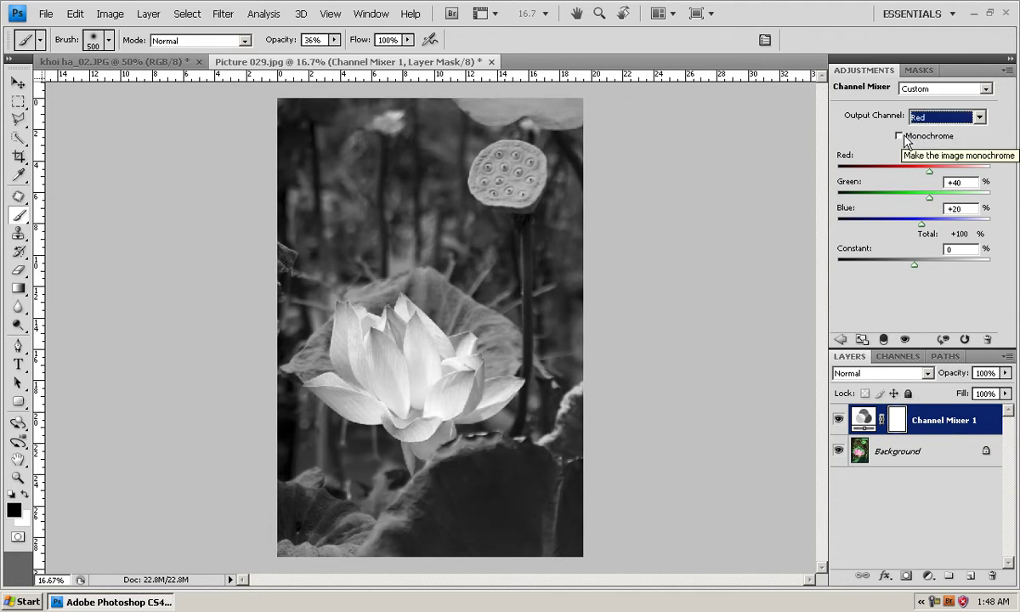
pyautogui.moveTo(888, 419); pyautogui.dragTo(991, 575)
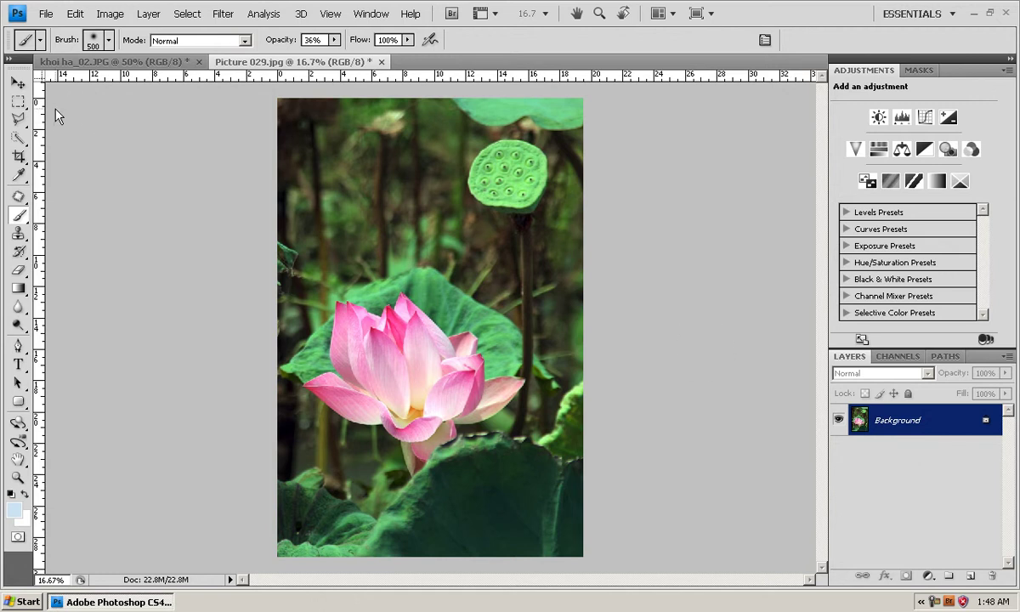
pyautogui.click(109, 14)
pyautogui.moveTo(174, 53)
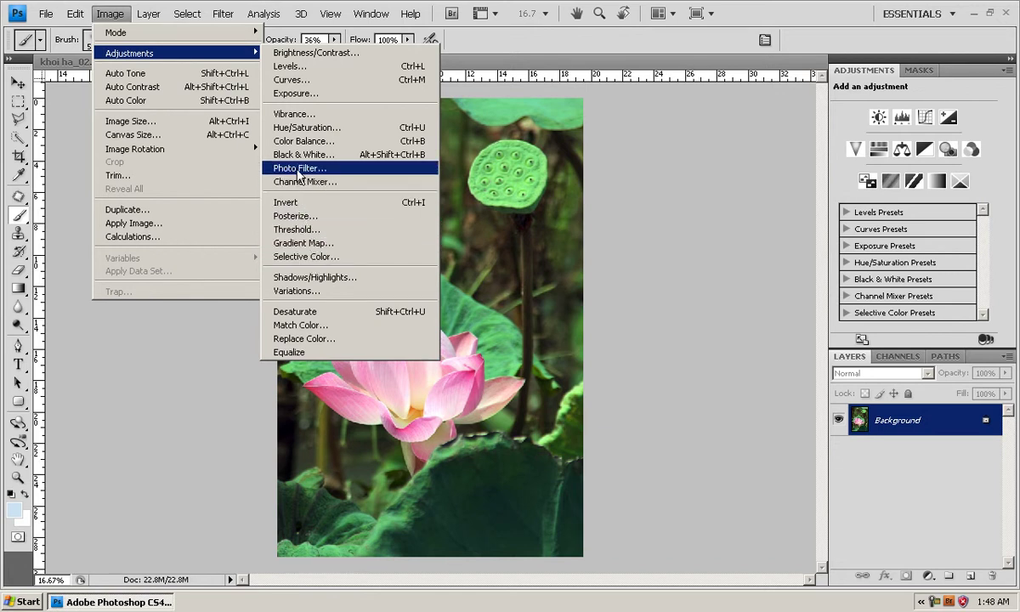
# - Apply Vibrance +100 with Saturation 0 directly to the Background layer
pyautogui.press('Escape')
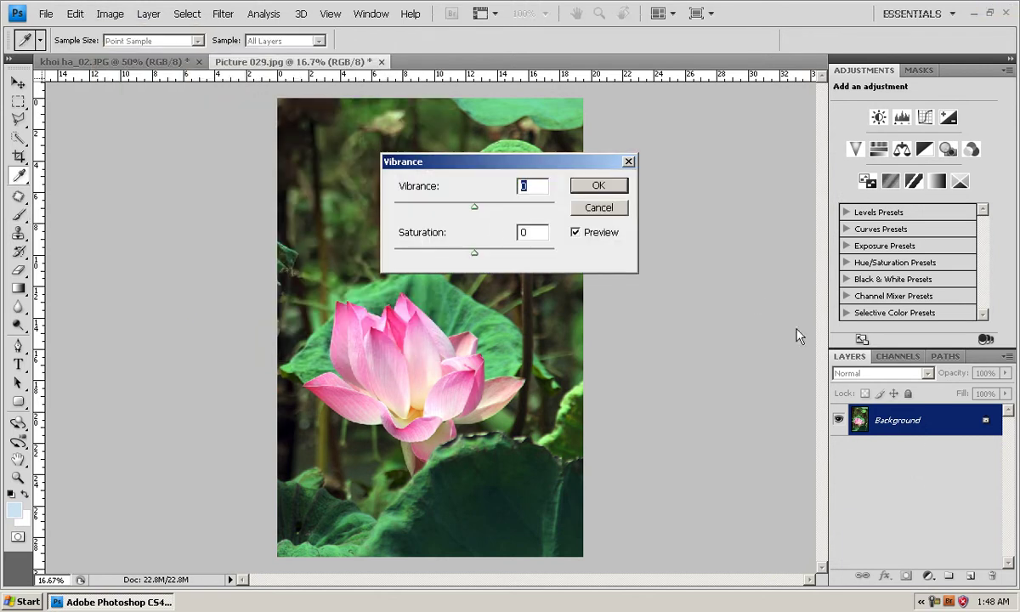
pyautogui.moveTo(475, 207)
pyautogui.mouseDown()
pyautogui.moveTo(515, 208)
pyautogui.moveTo(557, 229)
pyautogui.mouseUp()
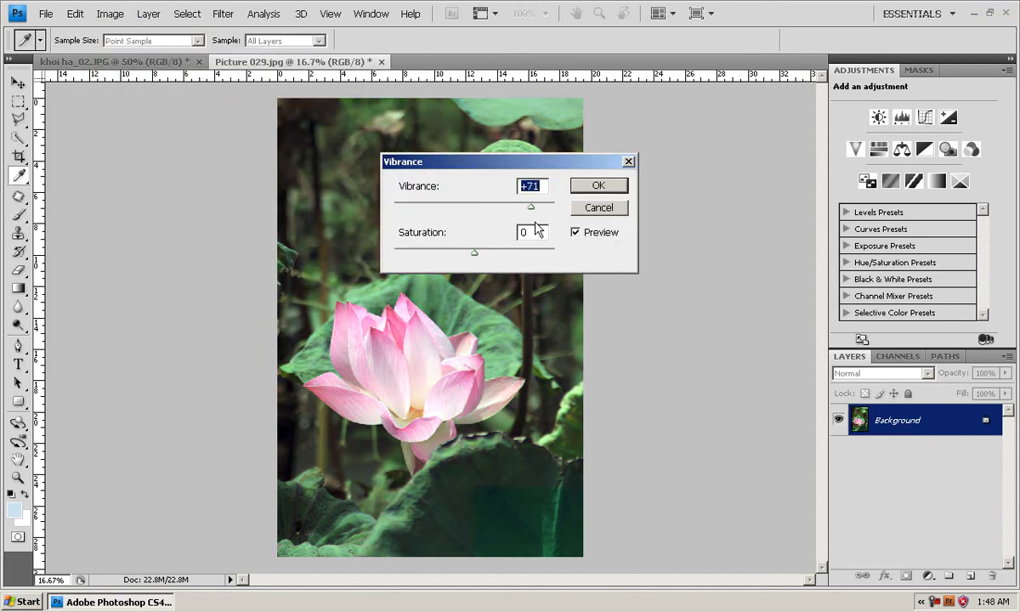
pyautogui.click(586, 186)
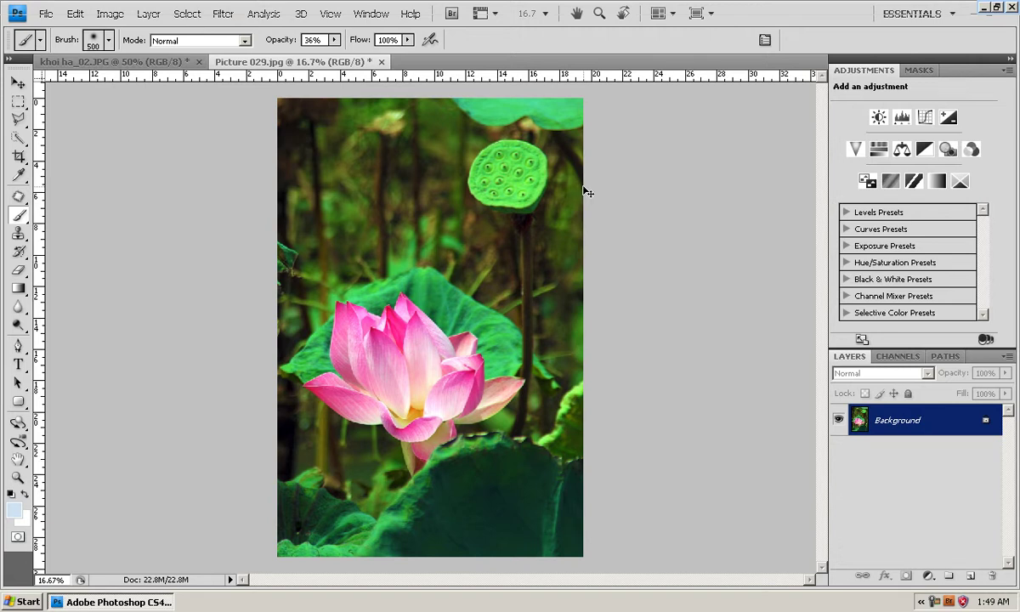
# - Undo the Vibrance +100 adjustment with Ctrl+Z
pyautogui.hotkey('ctrl', 'z')
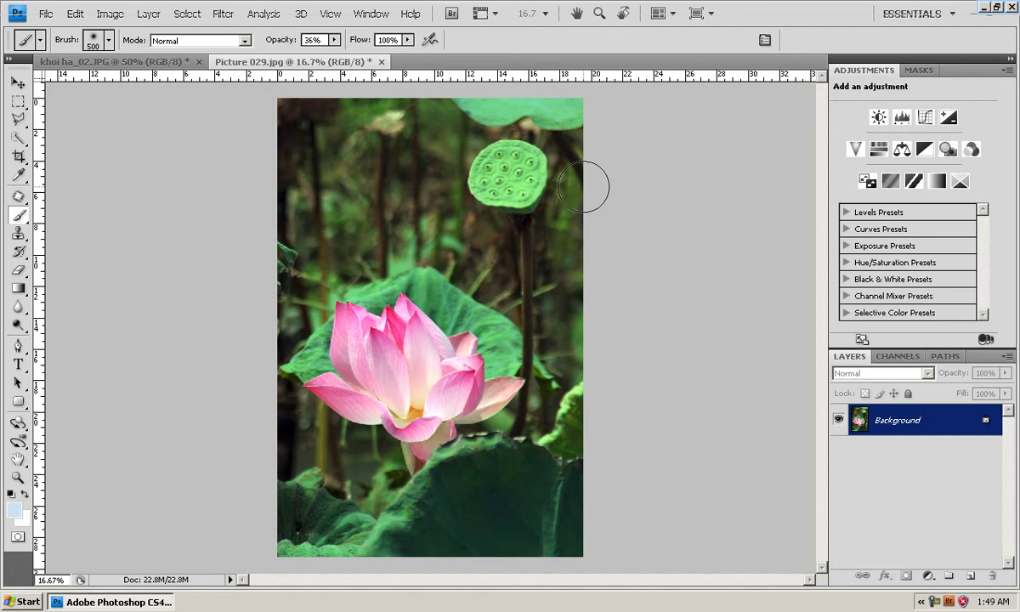